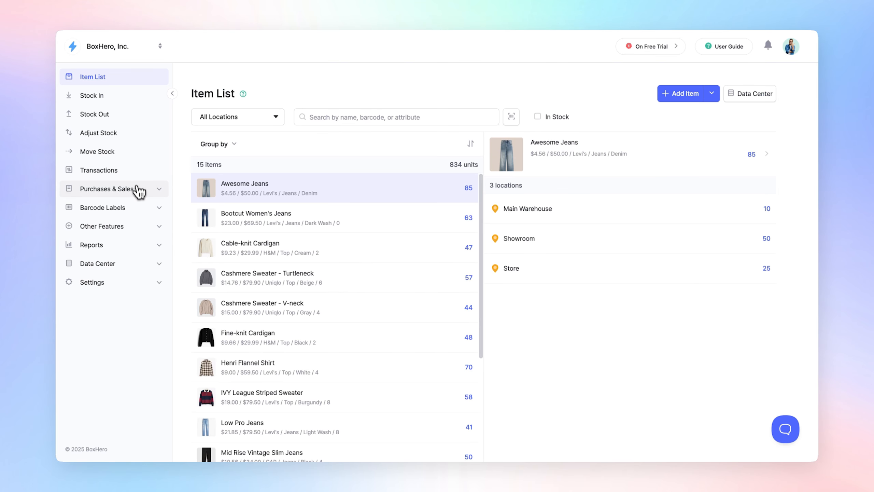
# Step: Start a new purchase order and choose Fashion Line Sourcing as the supplier
pyautogui.click(152, 193)
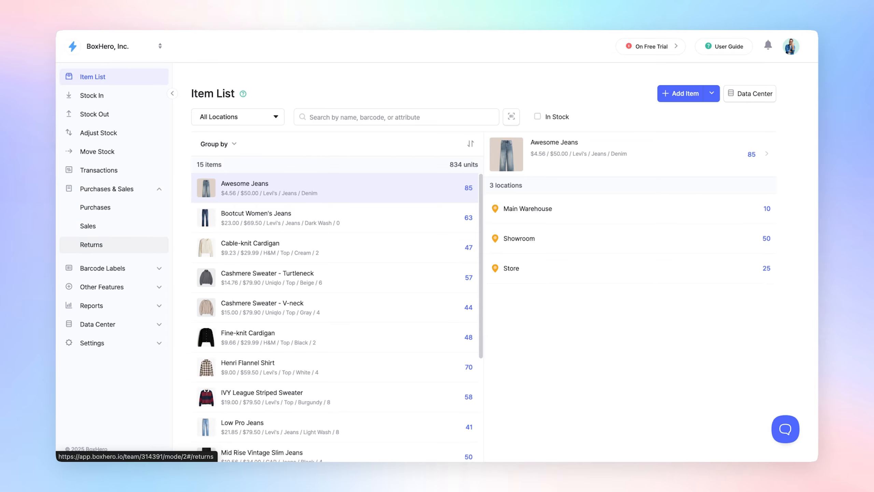
pyautogui.click(144, 216)
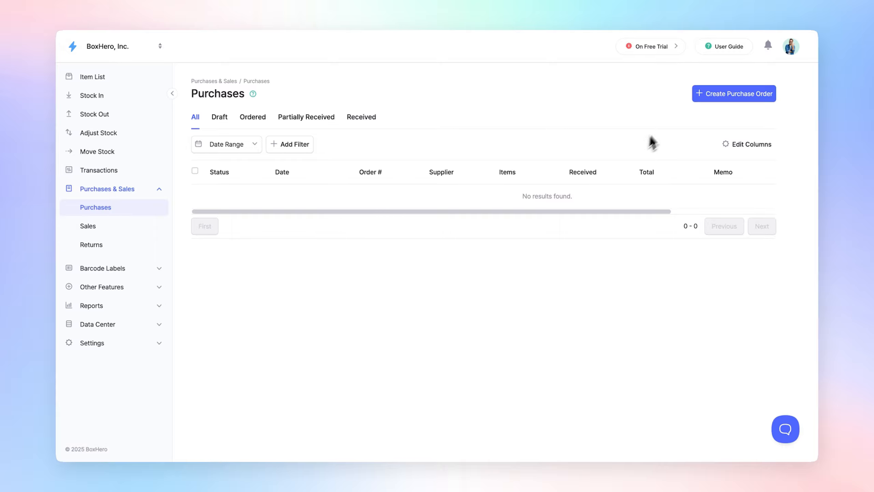
pyautogui.click(727, 96)
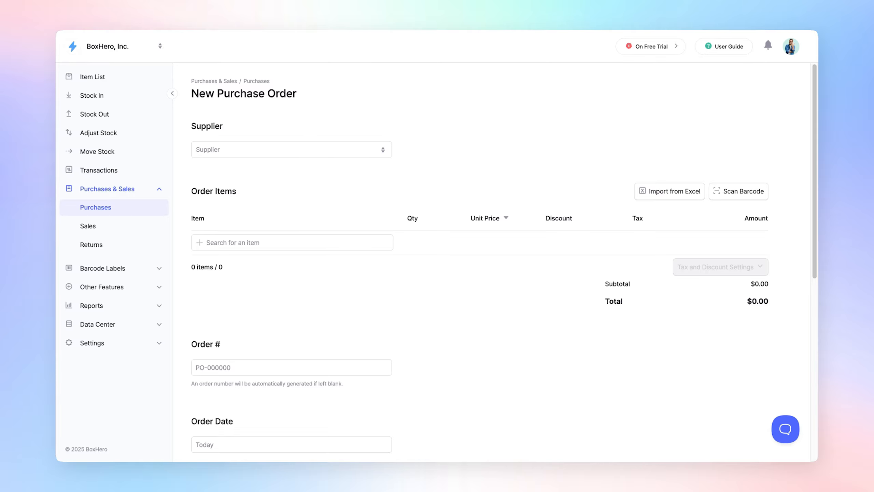
pyautogui.click(237, 150)
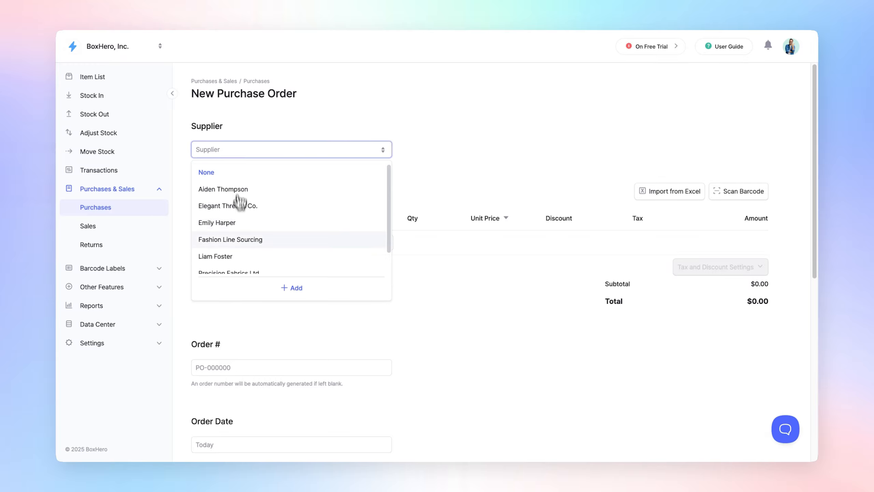
pyautogui.click(248, 241)
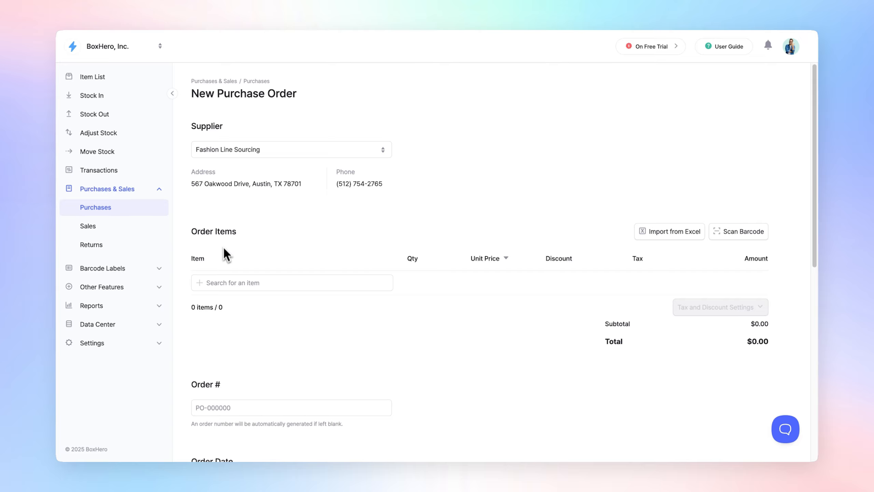
# Step: Add Cashmere Sweater - Turtleneck and Cashmere Sweater - V-neck to the purchase order's items
pyautogui.click(229, 282)
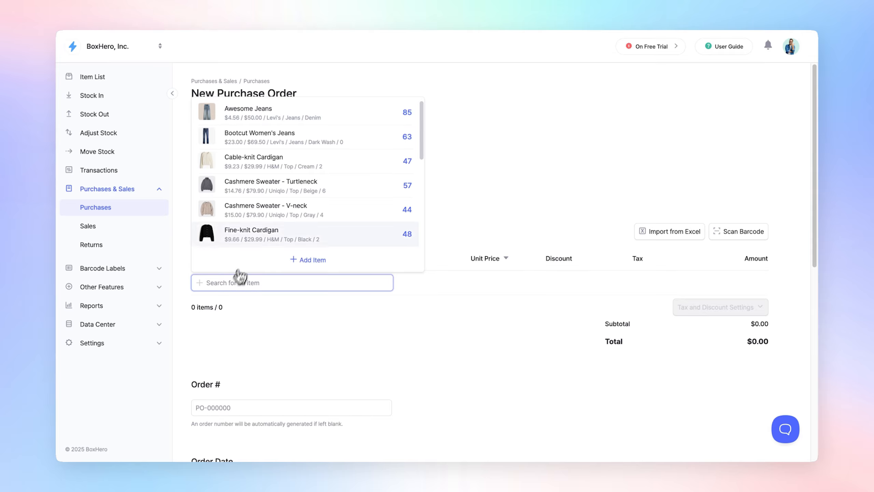
pyautogui.click(265, 186)
pyautogui.click(254, 286)
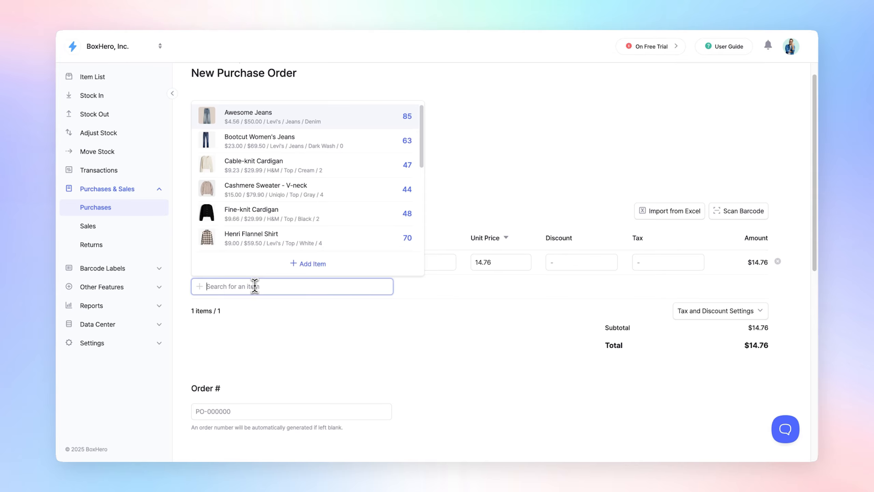
pyautogui.click(265, 199)
# Step: Set the order quantities to 30 for the turtleneck sweater and 100 for the V-neck sweater
pyautogui.click(422, 238)
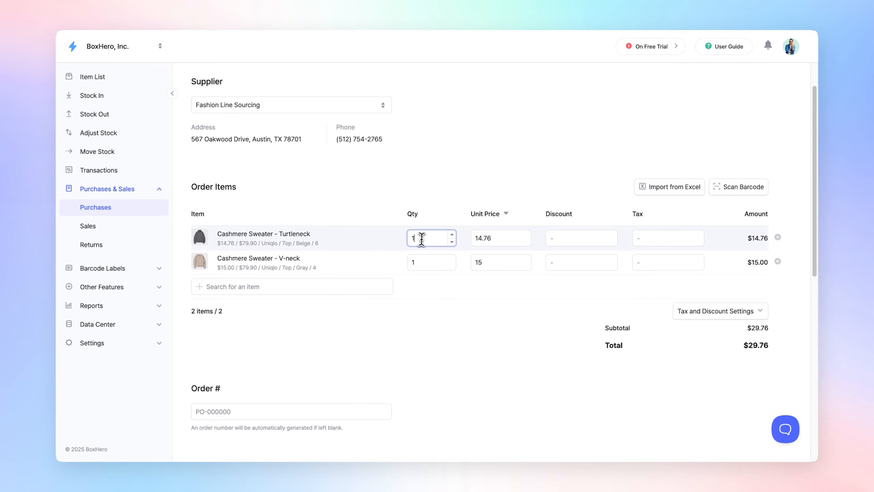
pyautogui.press('BackSpace')
pyautogui.write('30')
pyautogui.click(421, 262)
pyautogui.write('0')
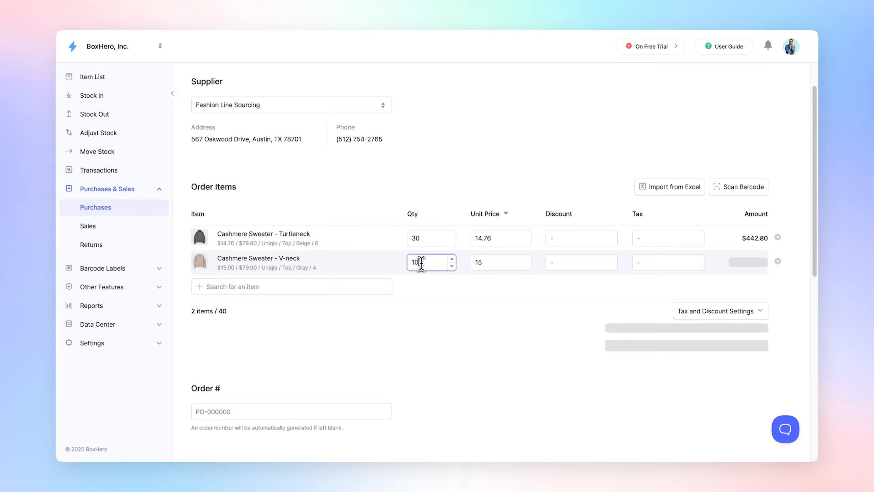
pyautogui.write('0')
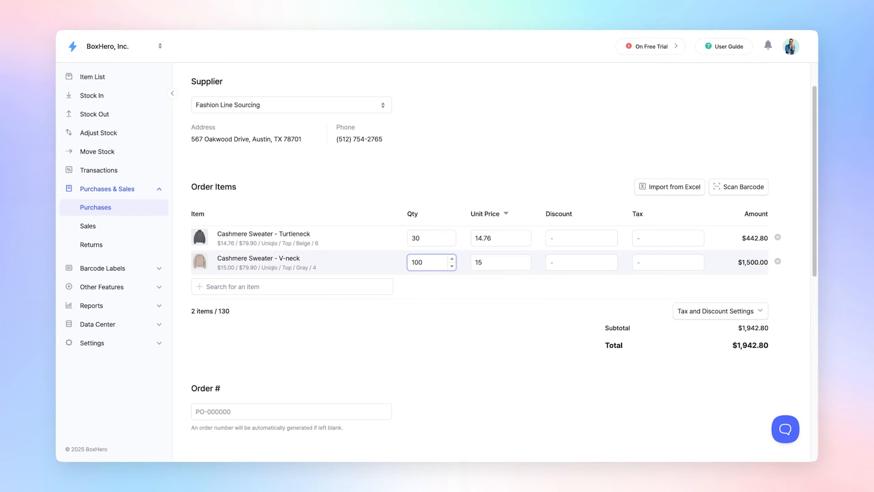
pyautogui.click(432, 287)
# Step: Apply the 5% OFF Bulk Orders discount to the Cashmere Sweater - V-neck line
pyautogui.click(498, 220)
pyautogui.click(497, 219)
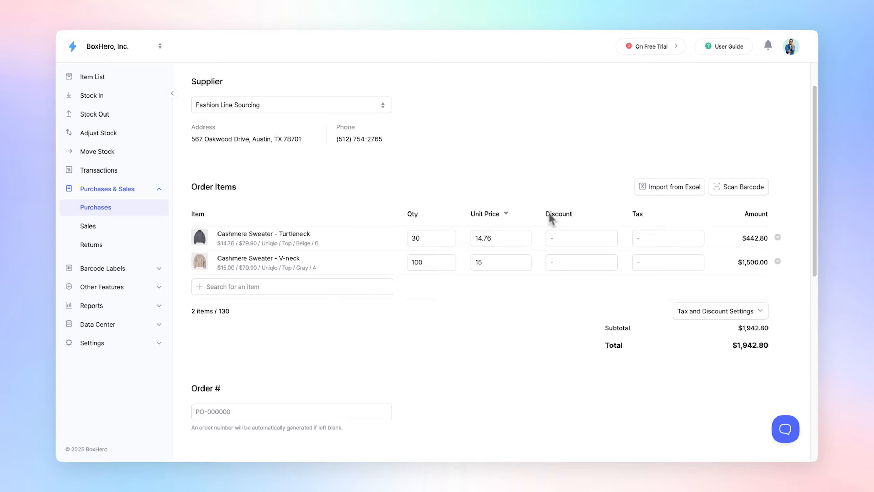
pyautogui.click(555, 260)
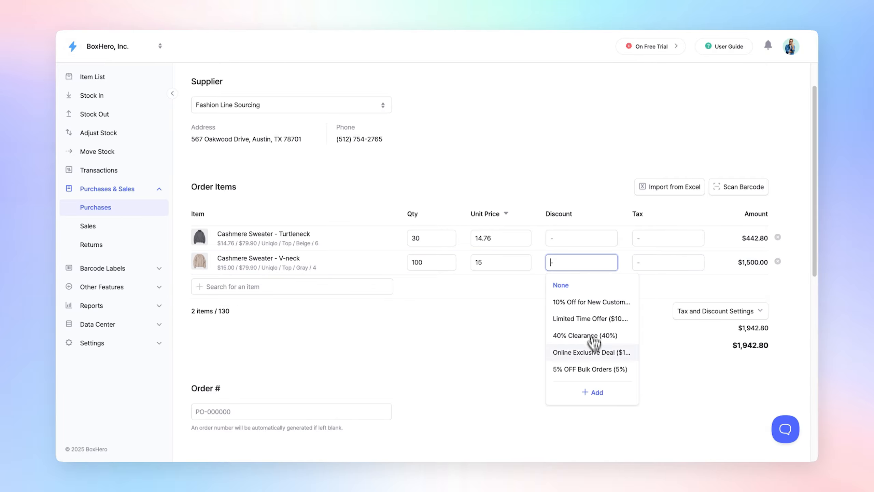
pyautogui.click(594, 369)
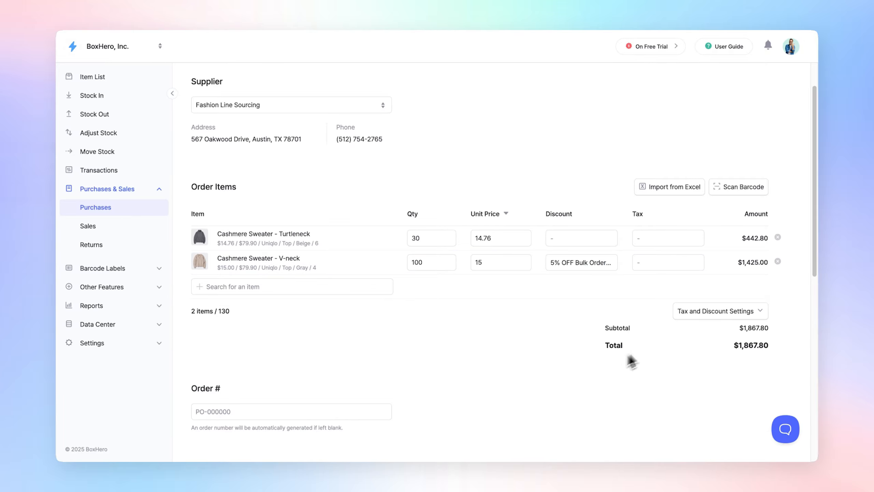
# Step: Apply CA Sales Tax (7.25%) to all items in the purchase order at once
pyautogui.click(681, 314)
pyautogui.click(693, 339)
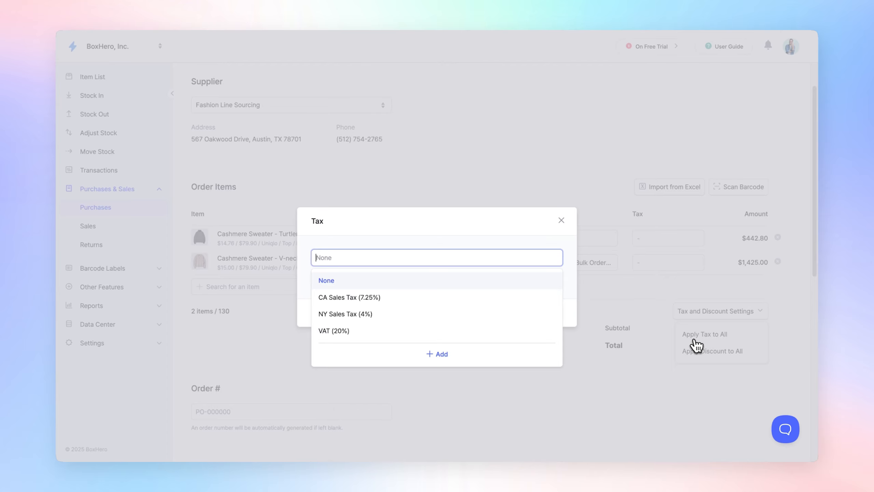
pyautogui.click(437, 300)
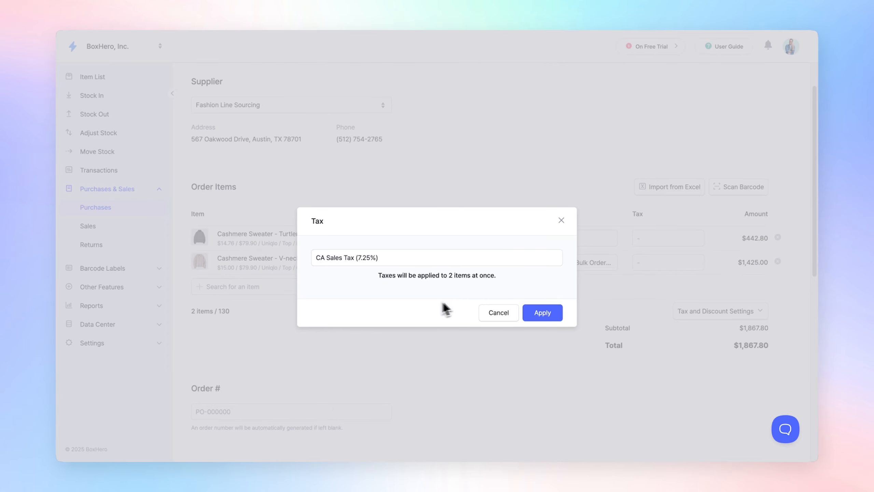
pyautogui.click(555, 317)
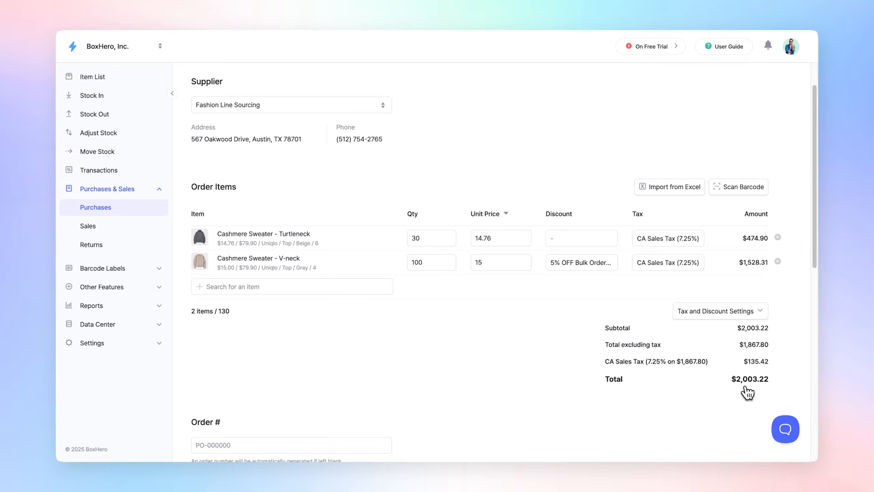
# Step: Enter the purchase order number and set the order date to Dec 1, 2025 12:00 AM
pyautogui.scroll(-6, 533, 363)
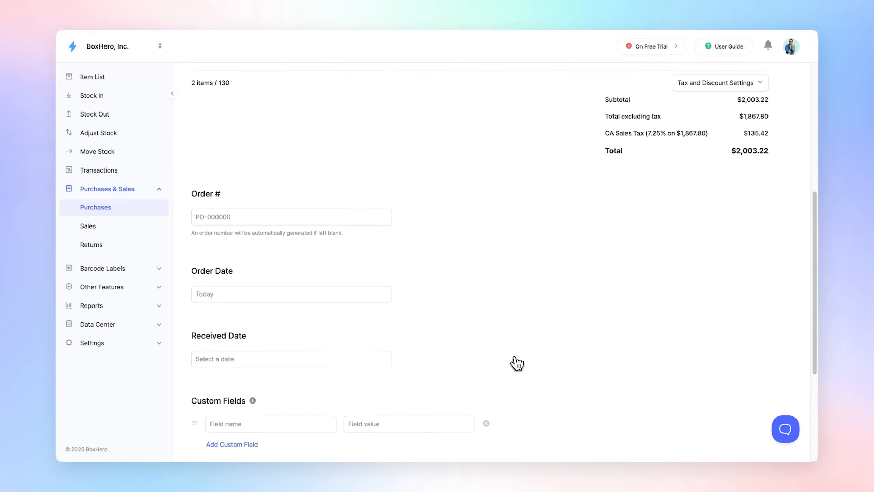
pyautogui.scroll(-3, 516, 363)
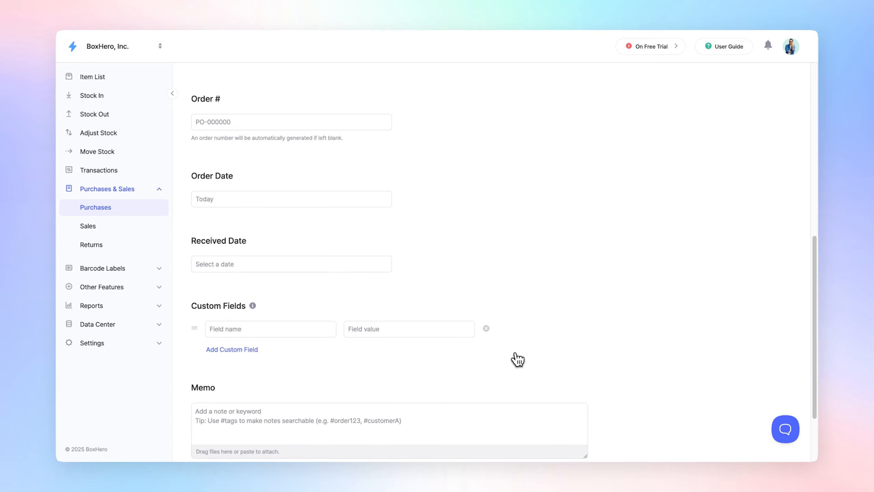
pyautogui.click(211, 122)
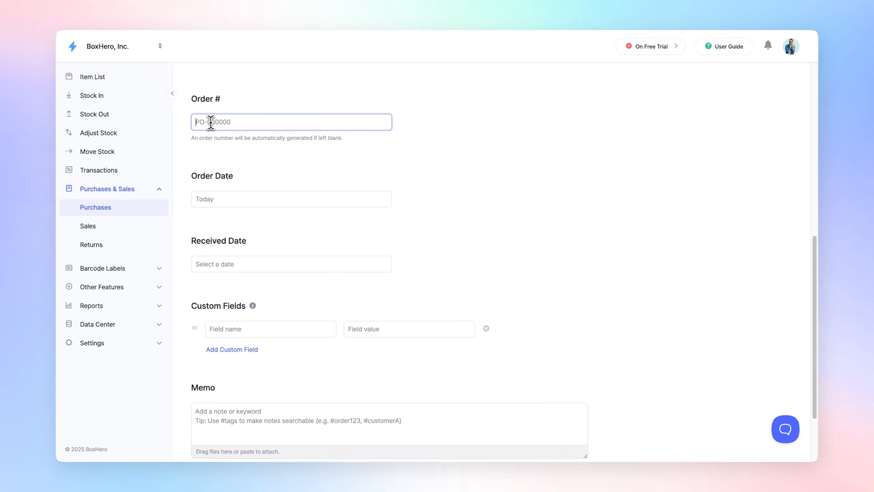
pyautogui.write('Po-012345')
pyautogui.click(223, 253)
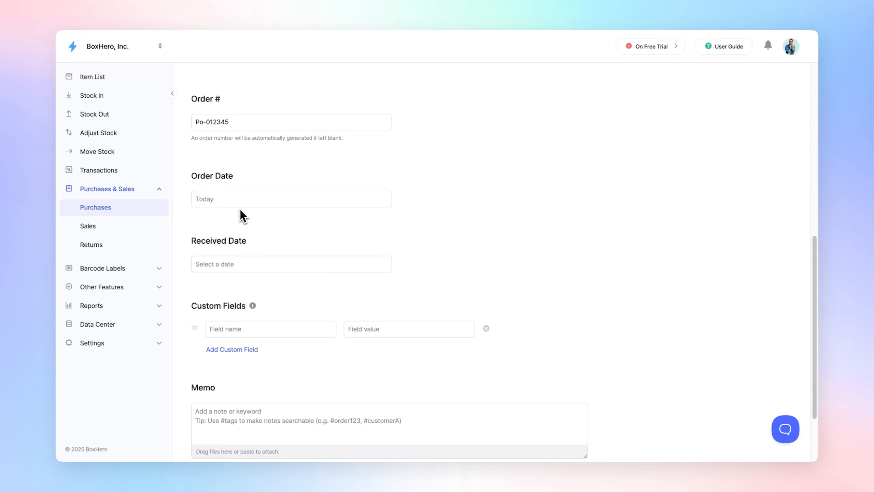
pyautogui.click(239, 207)
pyautogui.click(216, 248)
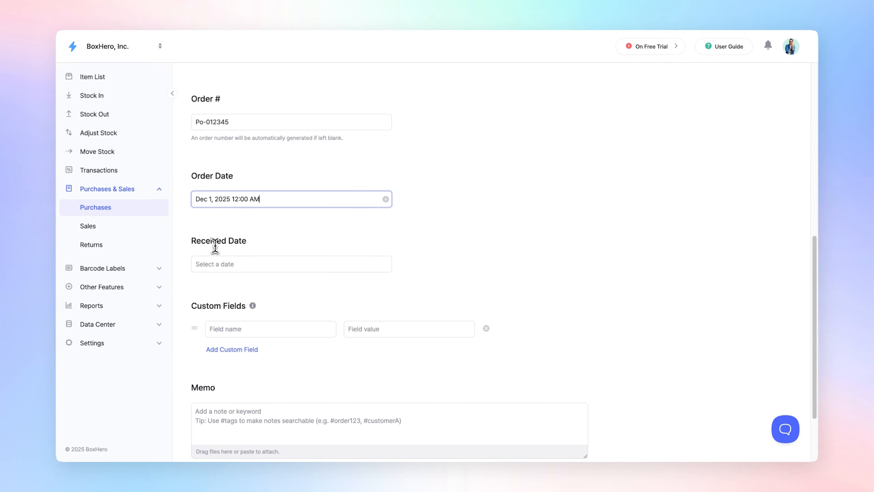
pyautogui.click(215, 246)
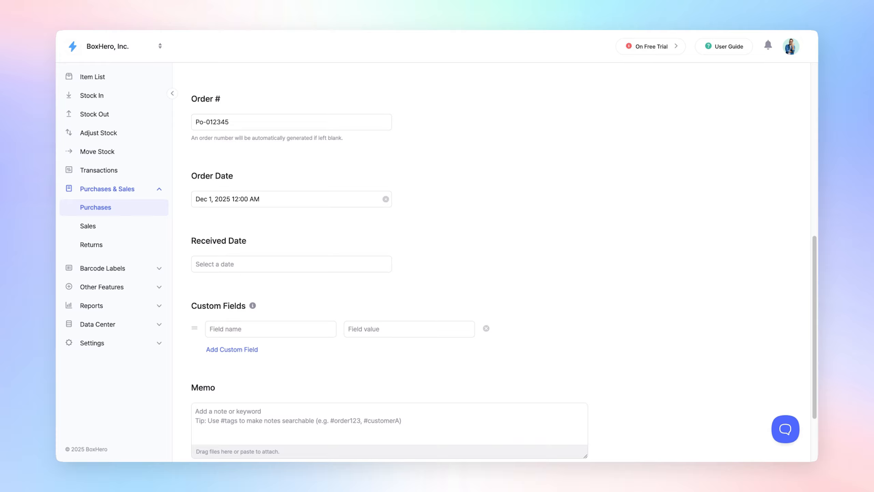
# Step: Fill in custom fields for Contact, Email, Bank Account # and Payment Terms, with the payment terms set to 4 Installments
pyautogui.scroll(-2, 237, 265)
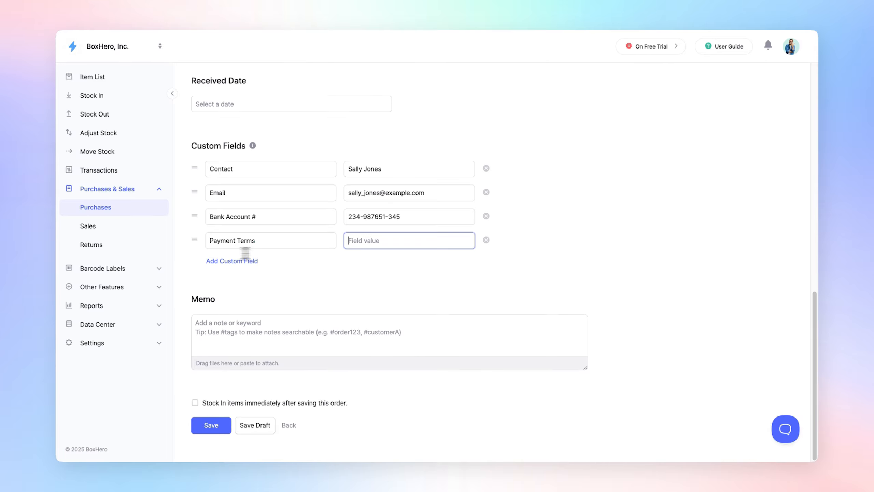
pyautogui.write('4 Installments')
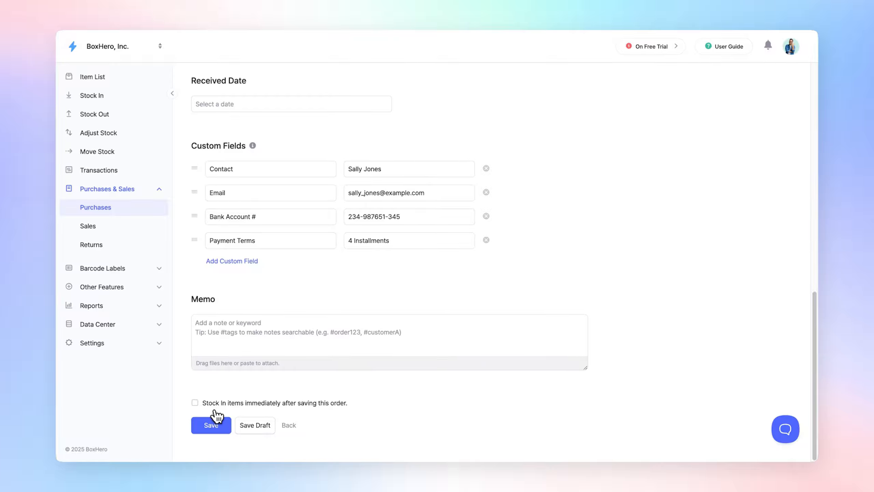
# Step: Save the purchase order without immediately stocking in its items, and filter the purchases list by Ordered status
pyautogui.click(223, 405)
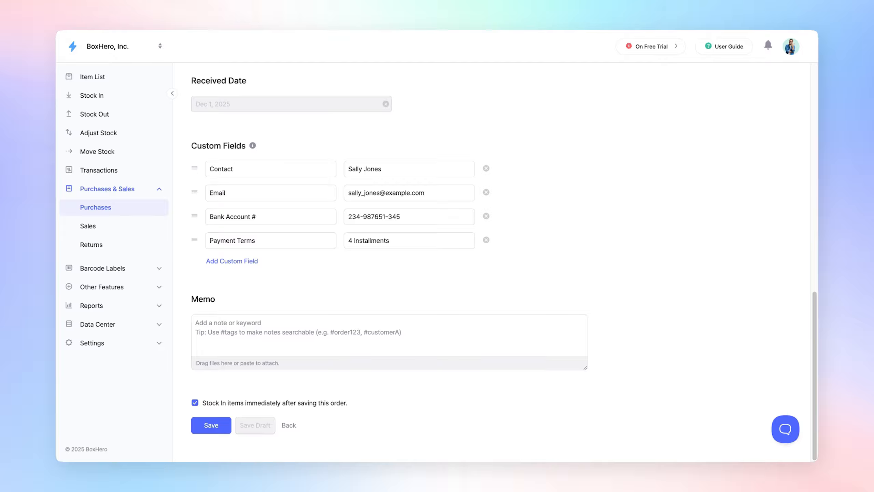
pyautogui.click(220, 403)
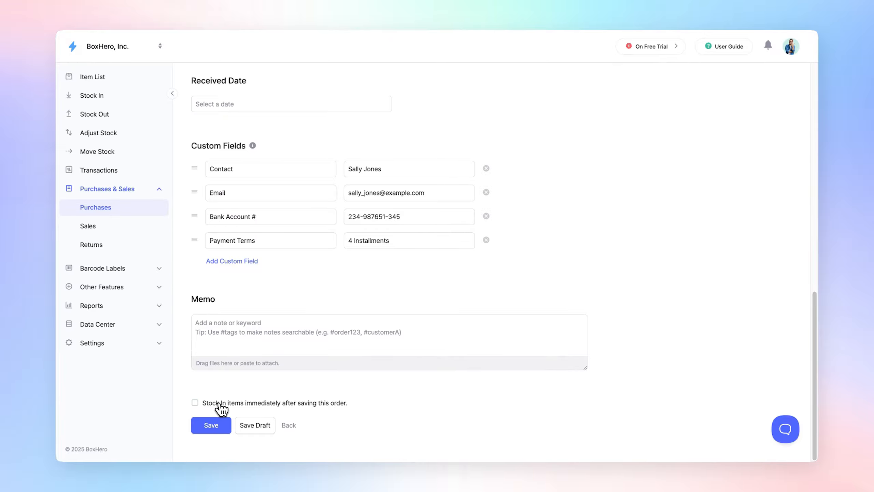
pyautogui.click(212, 426)
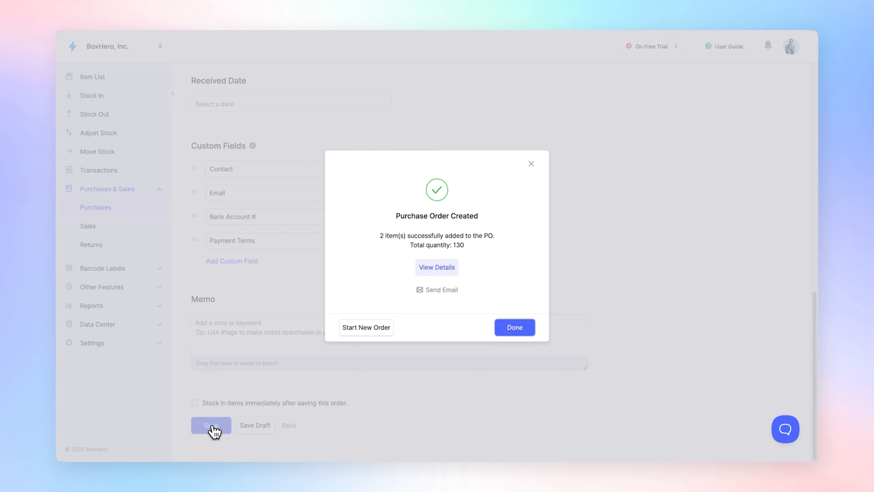
pyautogui.click(513, 331)
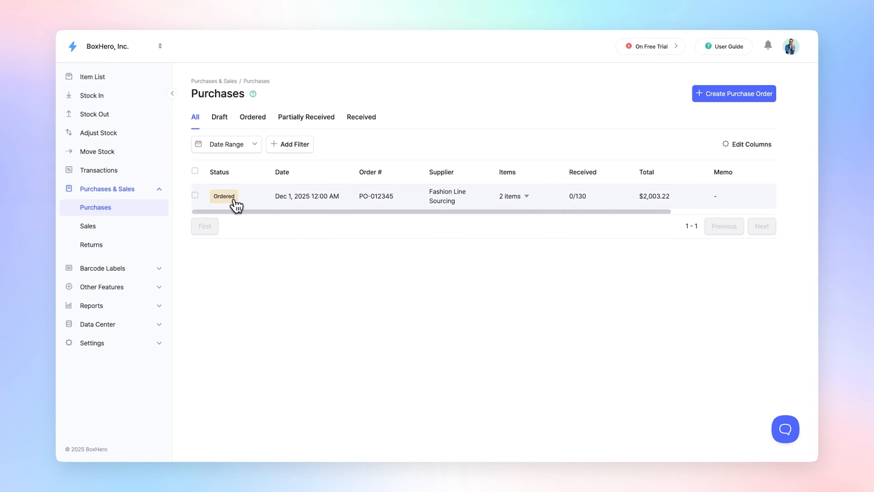
pyautogui.click(261, 119)
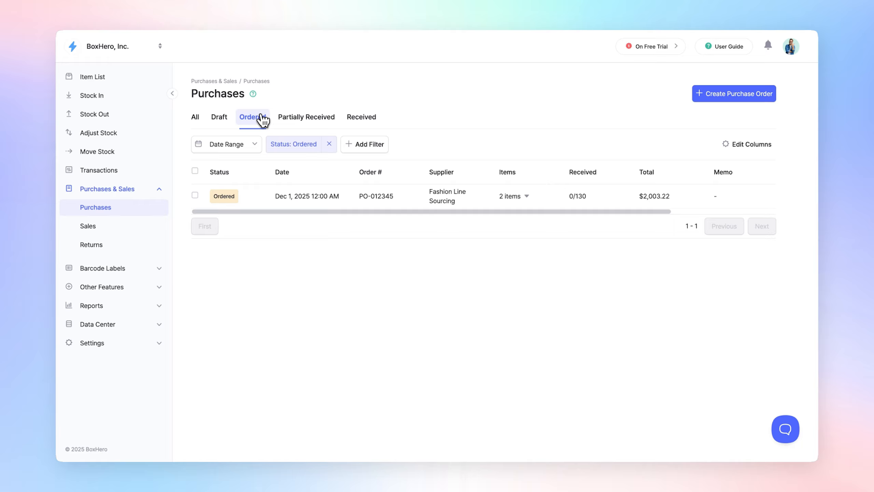
# Step: Start a new sales order and select the last customer in the customer list
pyautogui.click(100, 234)
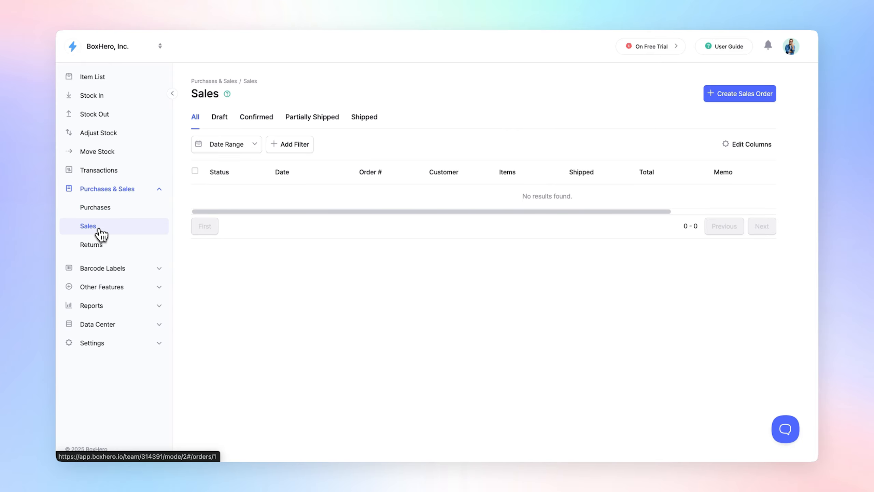
pyautogui.click(715, 98)
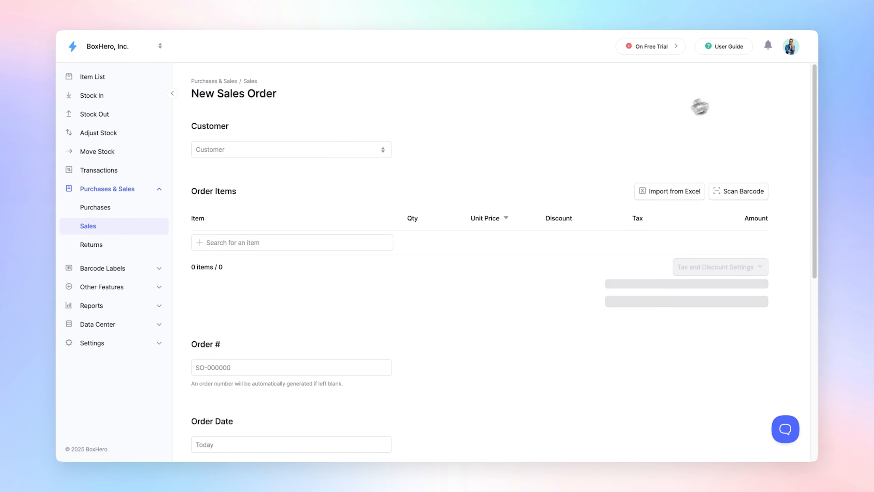
pyautogui.click(242, 148)
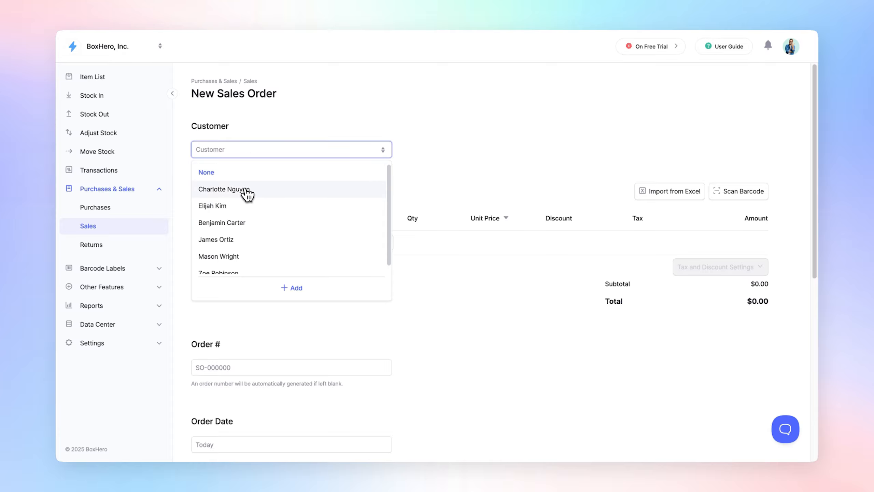
pyautogui.scroll(-1, 247, 194)
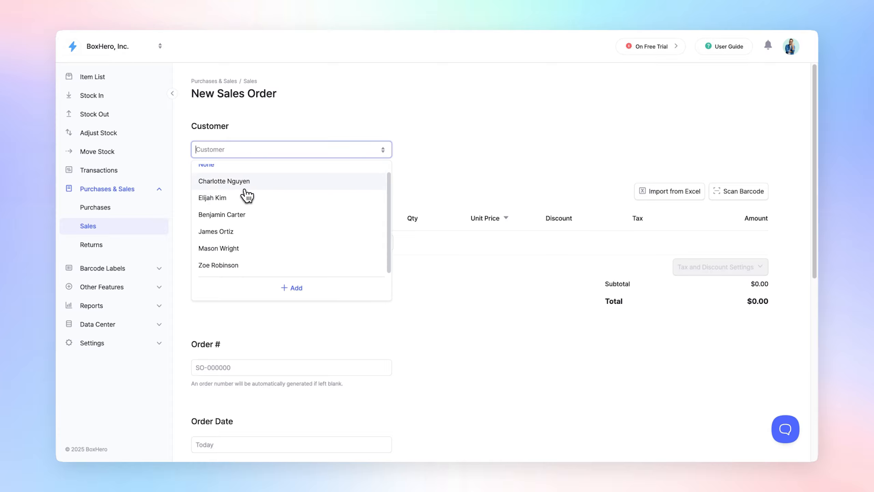
pyautogui.click(257, 265)
pyautogui.scroll(-8, 257, 266)
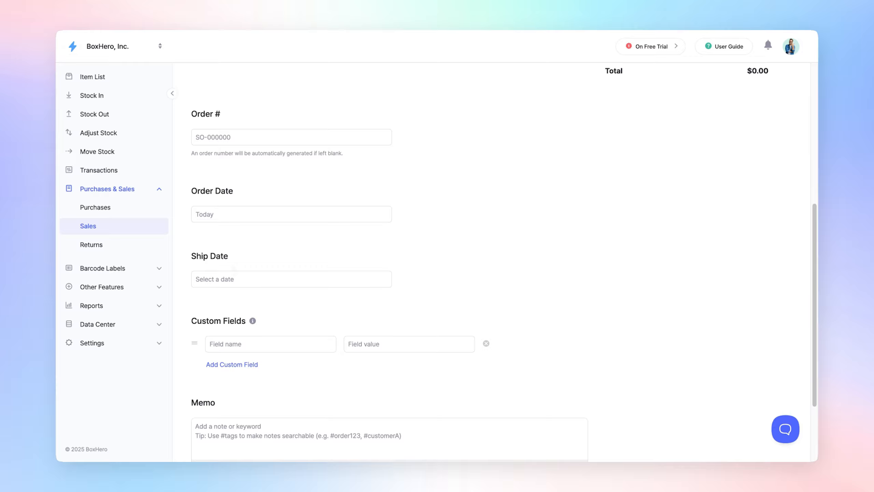
pyautogui.scroll(5, 232, 272)
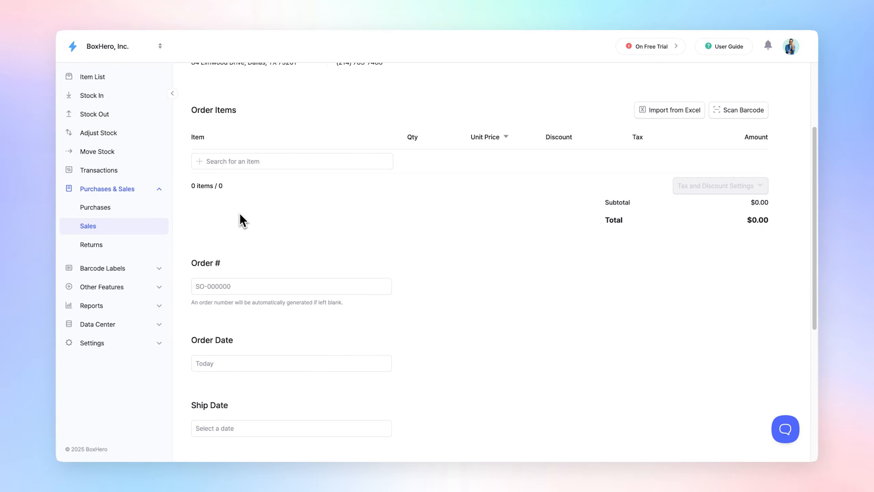
# Step: Add 3 Bootcut Women's Jeans with the 10% new-customer discount and 5 Awesome Jeans, both with NY Sales Tax (4%)
pyautogui.scroll(3, 223, 223)
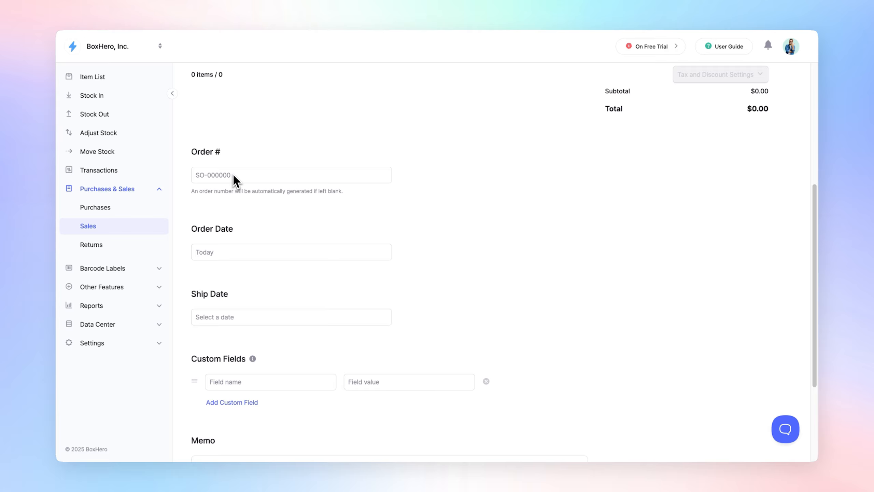
pyautogui.scroll(-4, 229, 181)
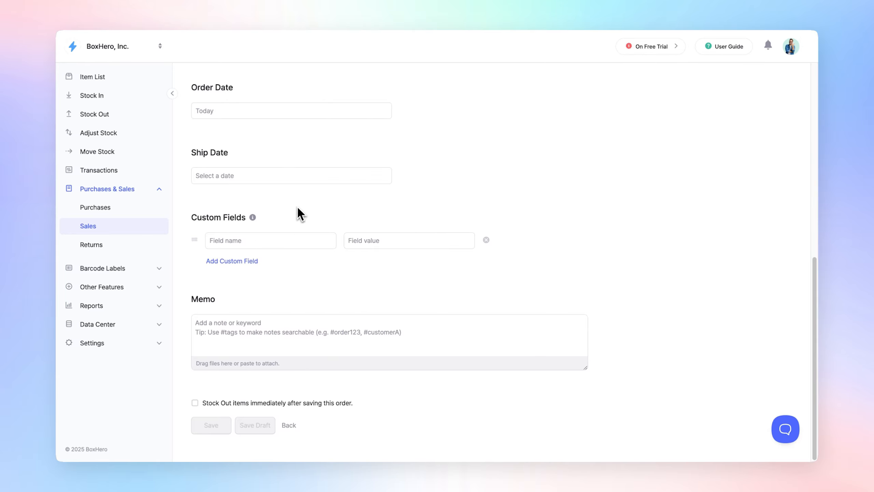
pyautogui.scroll(10, 297, 209)
pyautogui.scroll(-3, 295, 215)
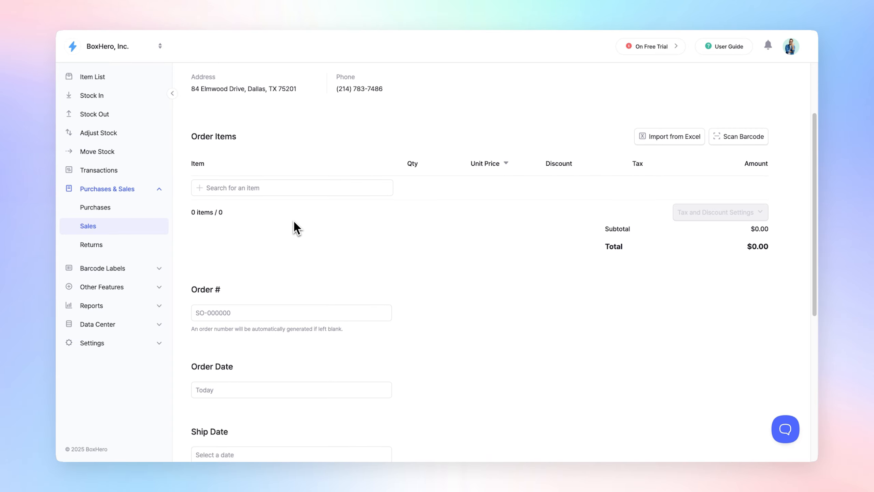
pyautogui.click(284, 185)
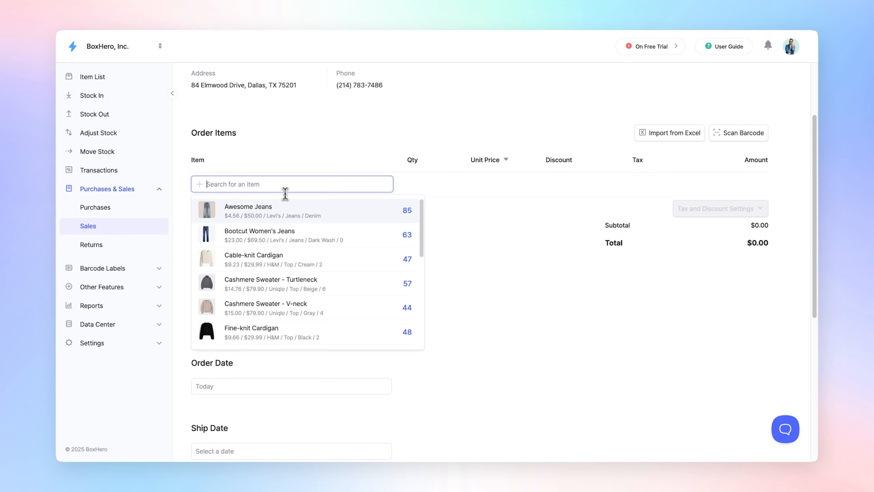
pyautogui.click(279, 238)
pyautogui.click(268, 308)
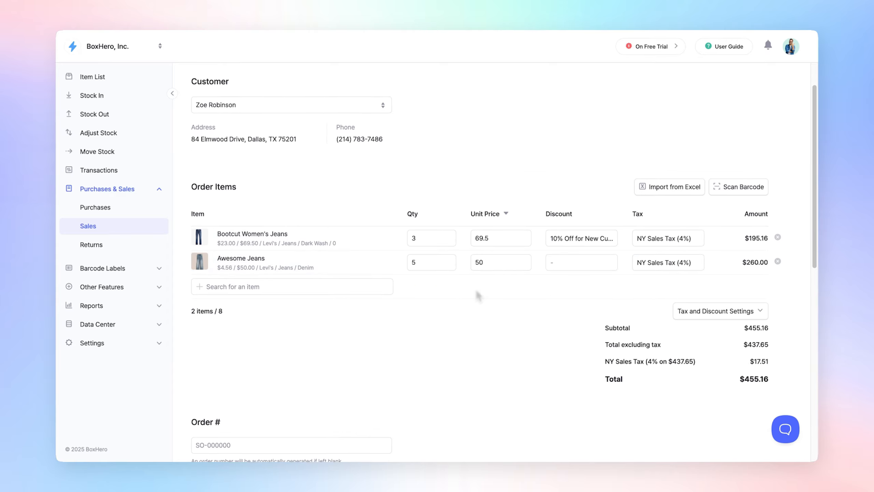
# Step: Enter the sales order number in the order form
pyautogui.scroll(-6, 478, 295)
pyautogui.click(267, 238)
pyautogui.write('S')
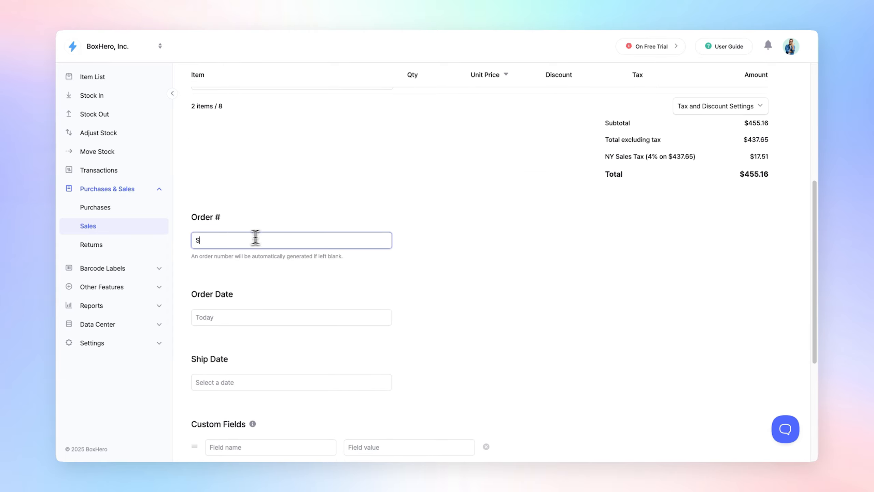
pyautogui.write('O-000001')
# Step: Save the sales order with its items stocked out immediately from Main Warehouse, and close the confirmation
pyautogui.scroll(-3, 333, 204)
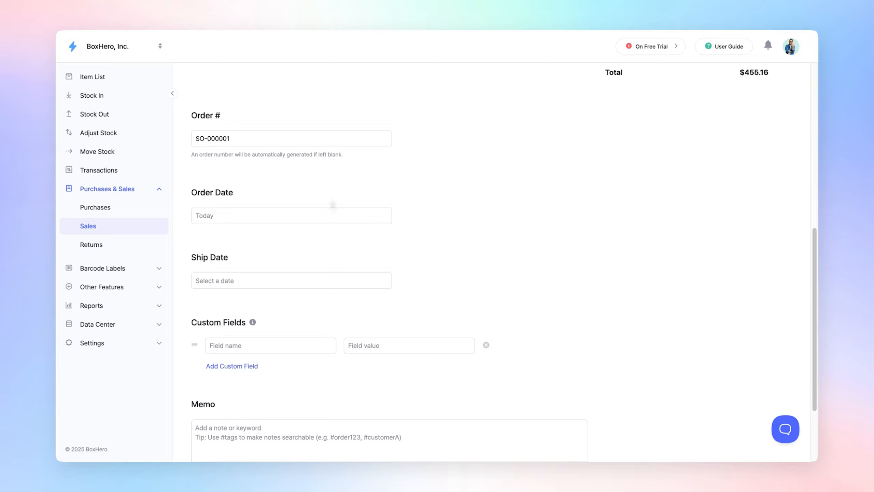
pyautogui.scroll(-3, 332, 197)
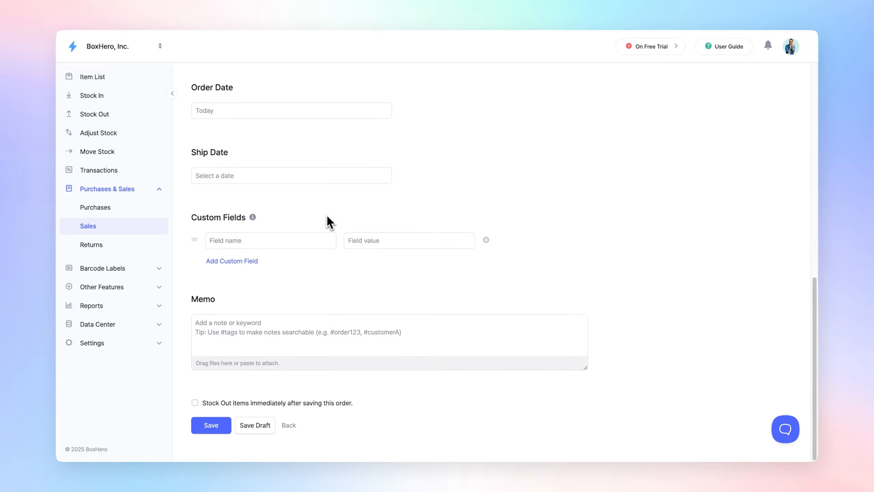
pyautogui.click(198, 405)
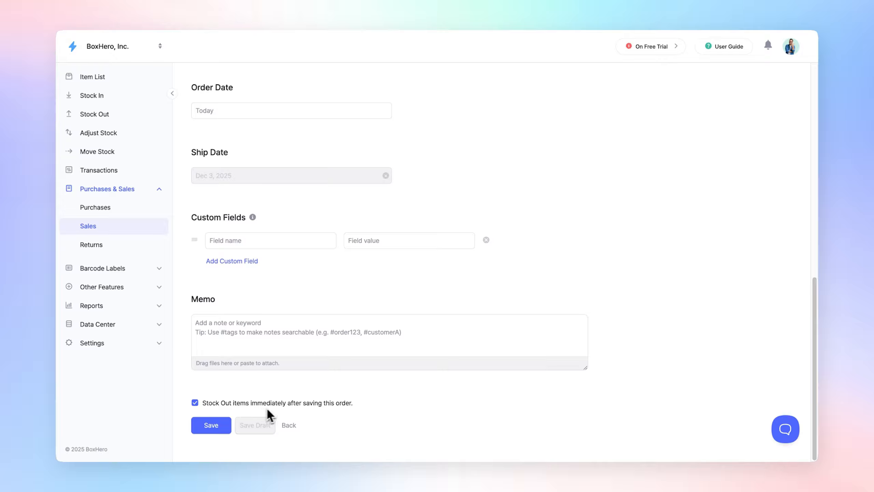
pyautogui.click(218, 428)
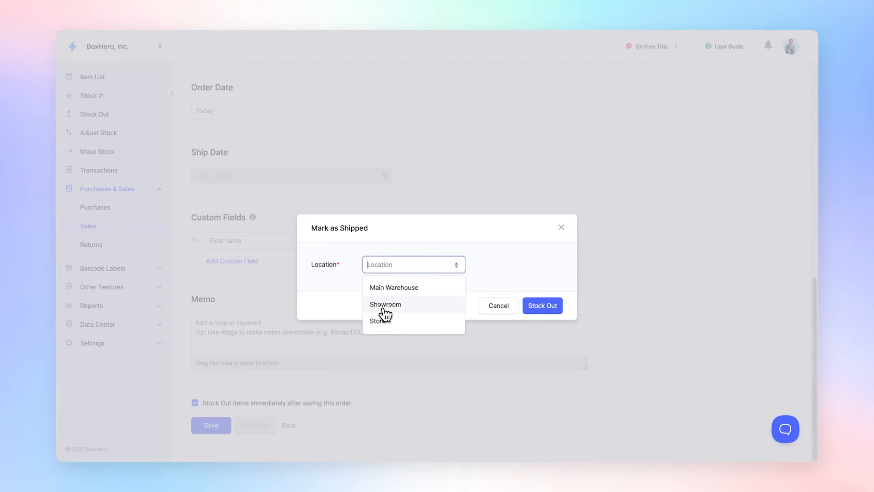
pyautogui.click(404, 291)
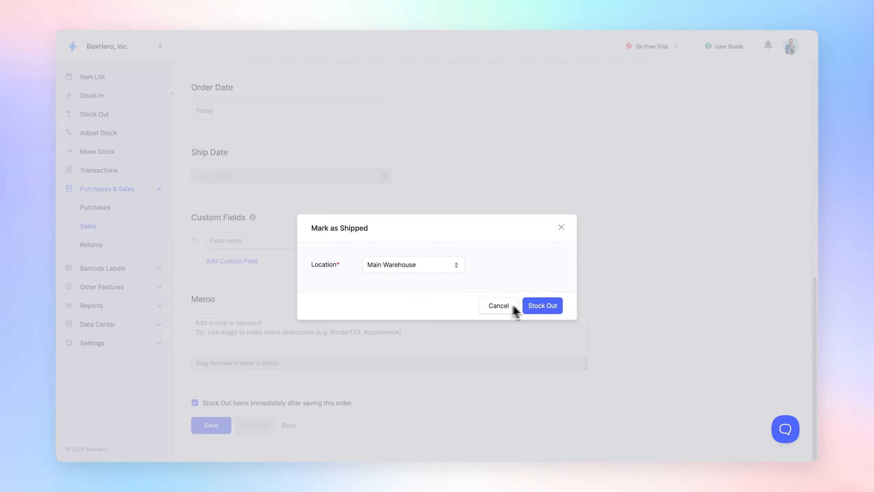
pyautogui.click(533, 306)
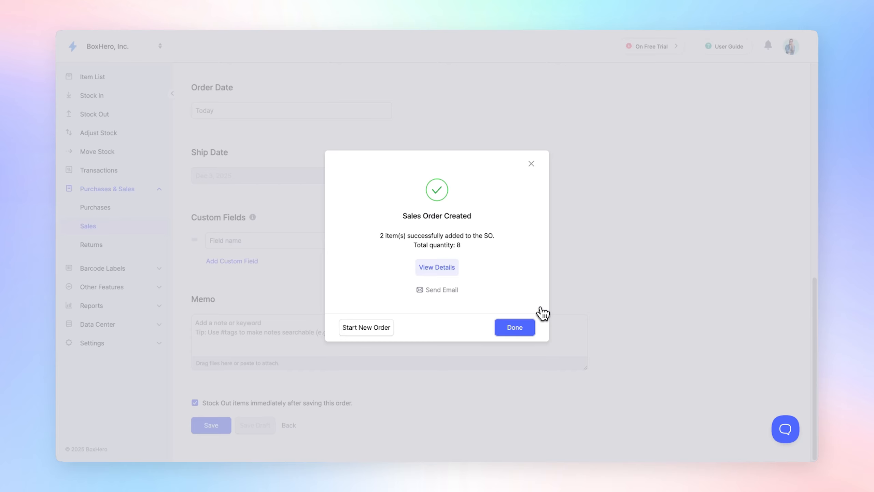
pyautogui.click(514, 327)
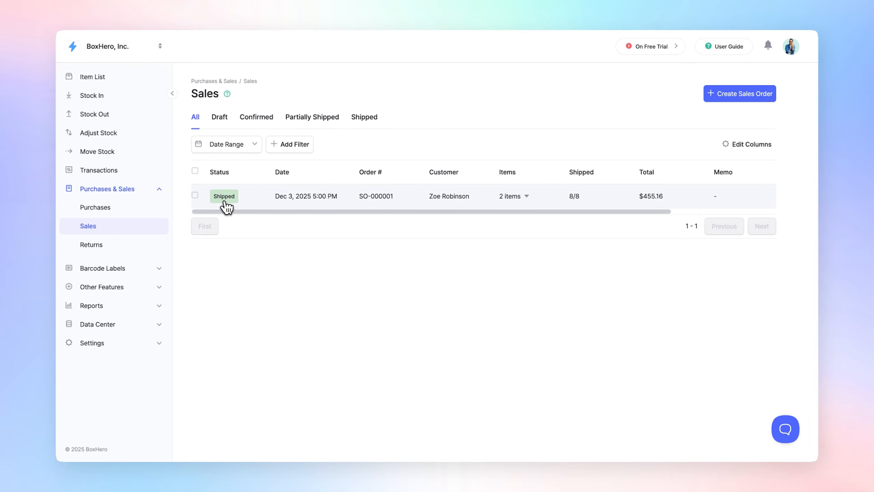
# Step: Open the shipped sales order, review its shipped and returned items, and start a new return for it
pyautogui.click(339, 204)
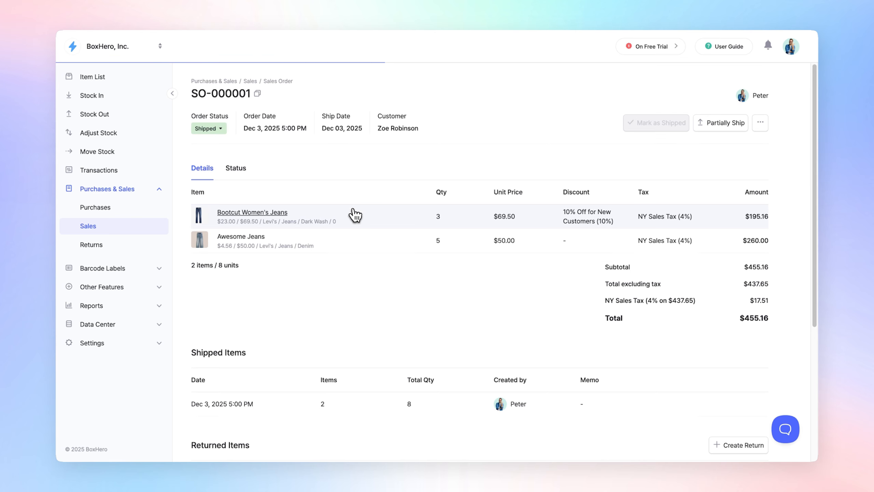
pyautogui.scroll(-5, 336, 322)
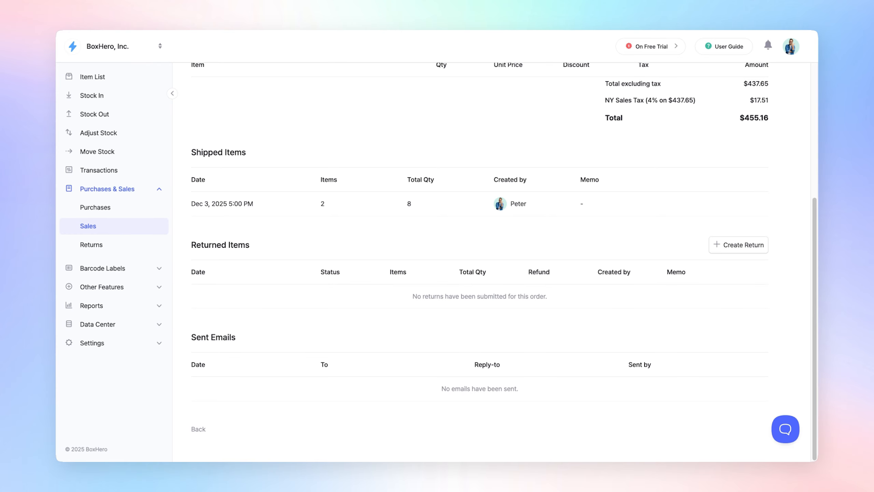
pyautogui.scroll(3, 326, 230)
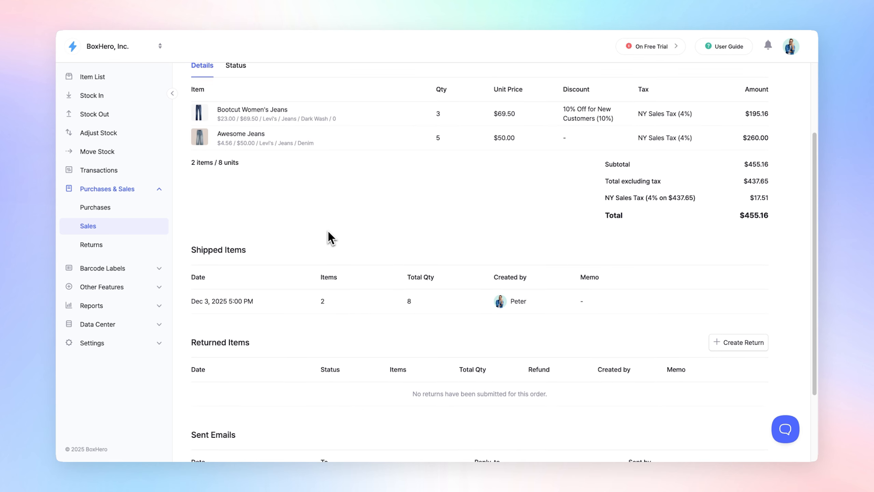
pyautogui.scroll(-3, 329, 236)
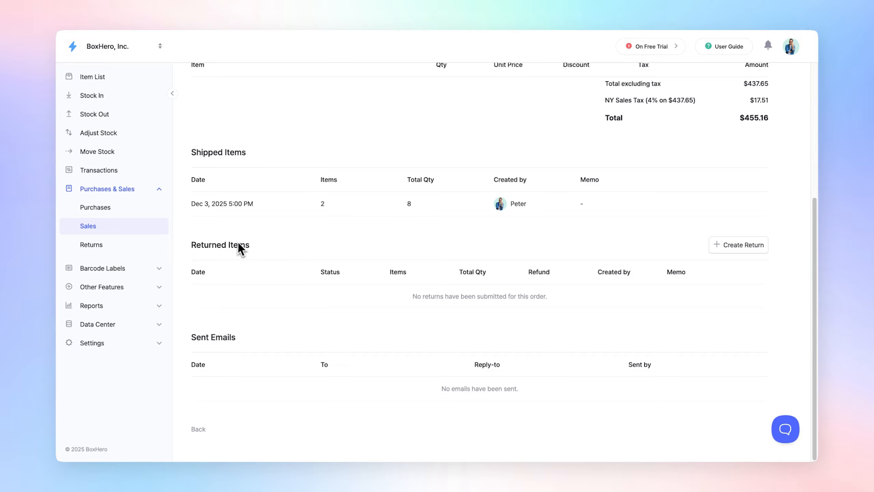
pyautogui.click(737, 247)
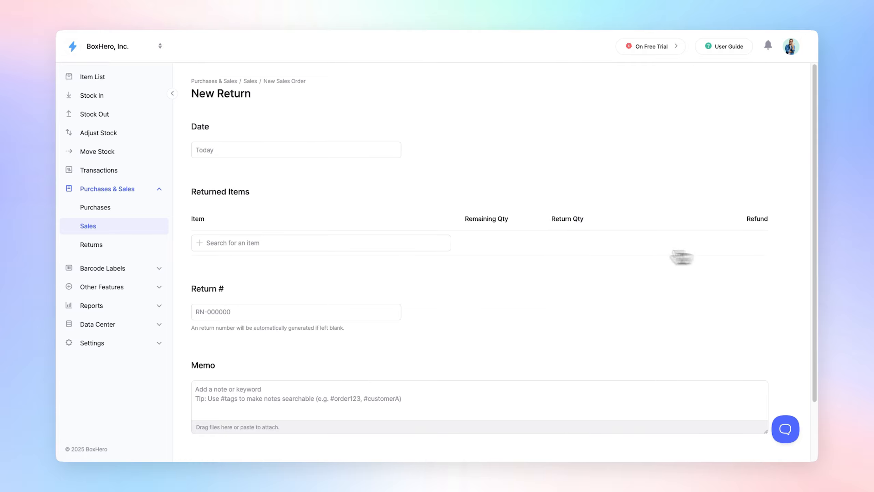
# Step: Add Bootcut Women's Jeans to the return with a return quantity of 1 and the memo "Wrong Size"
pyautogui.click(289, 243)
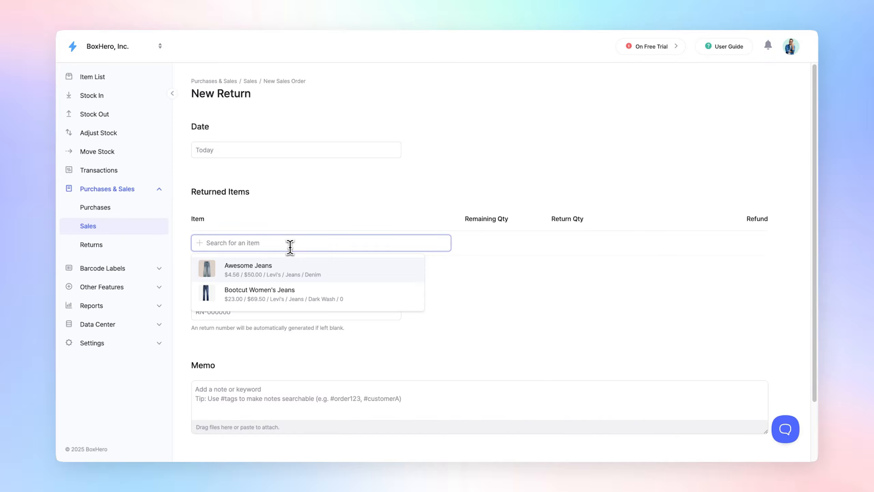
pyautogui.click(310, 290)
pyautogui.write('1')
pyautogui.scroll(-2, 517, 318)
pyautogui.click(427, 345)
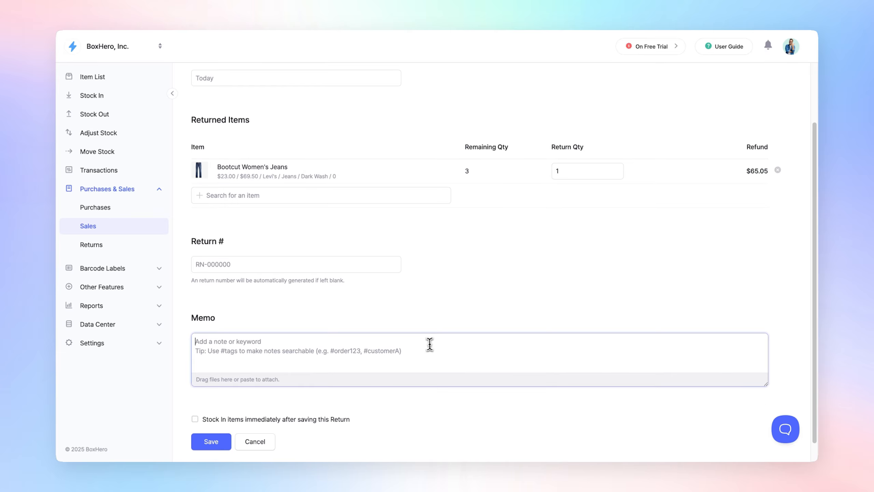
pyautogui.write('Wrong Size')
pyautogui.click(438, 313)
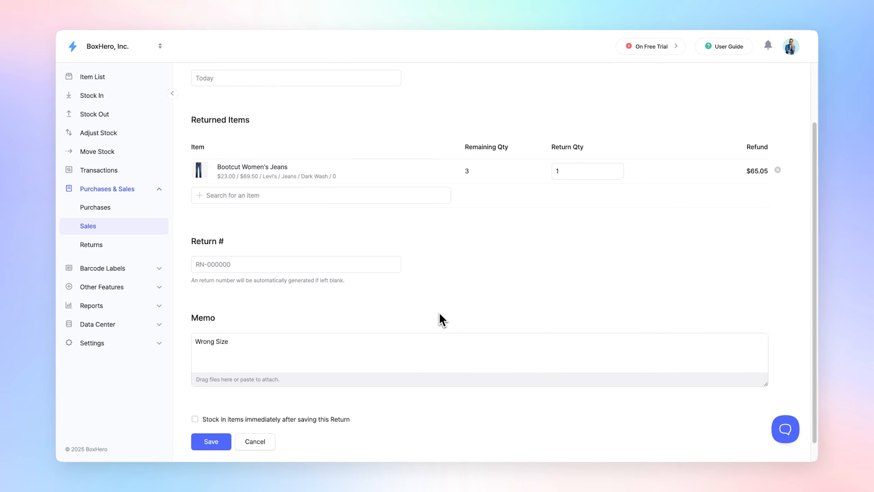
# Step: Save the return with its items stocked in immediately at Main Warehouse, and open the returns list
pyautogui.scroll(-1, 434, 303)
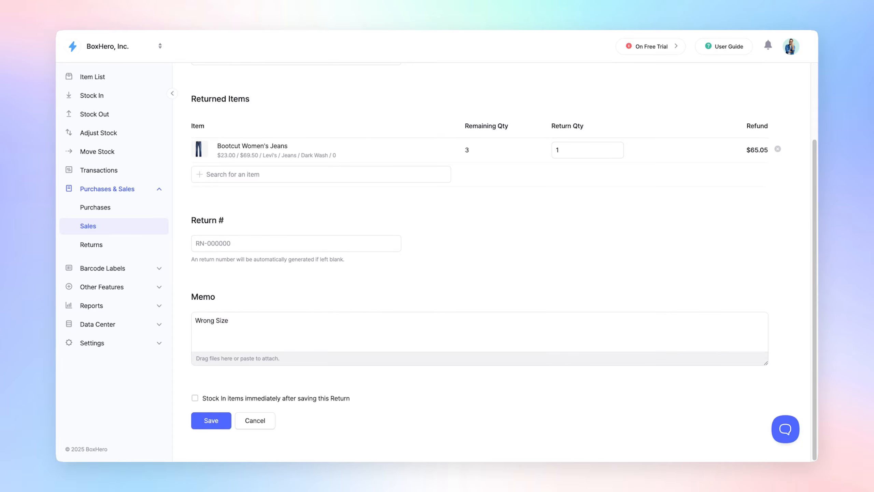
pyautogui.click(194, 400)
pyautogui.click(203, 421)
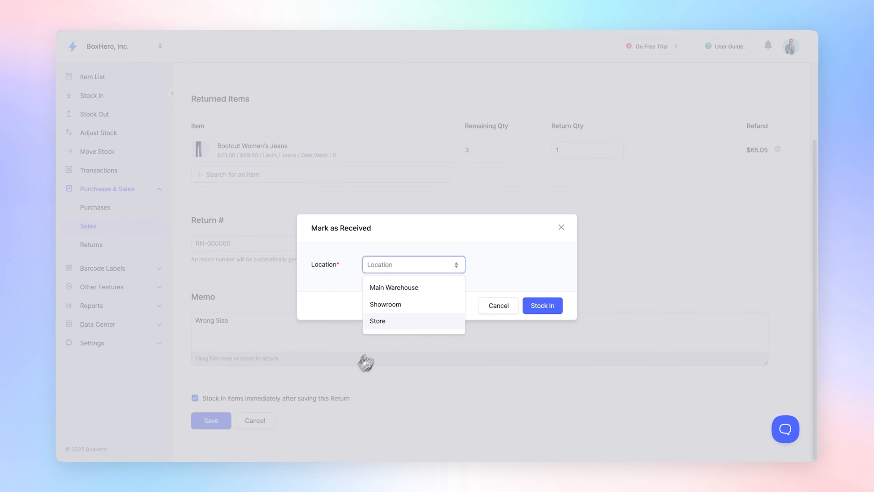
pyautogui.click(418, 287)
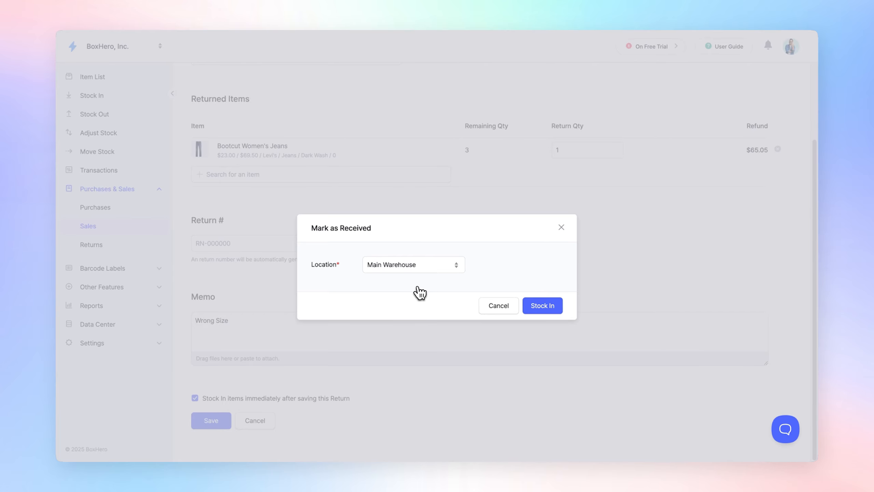
pyautogui.click(557, 312)
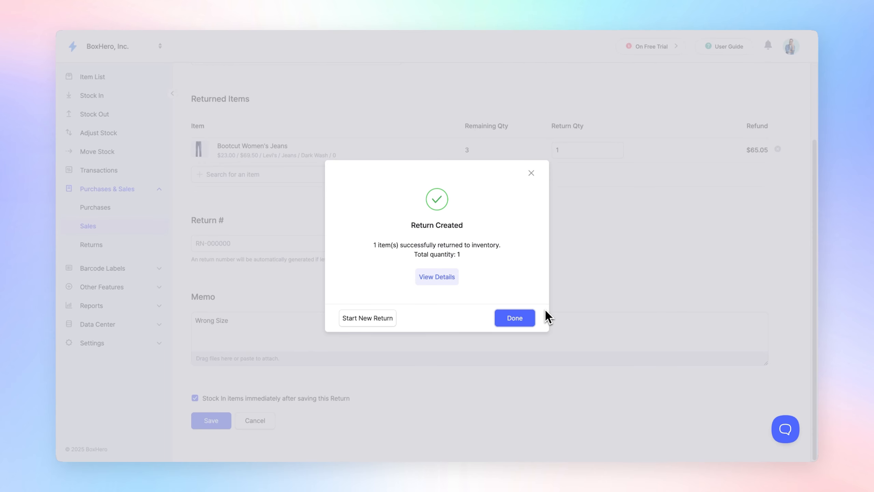
pyautogui.click(522, 318)
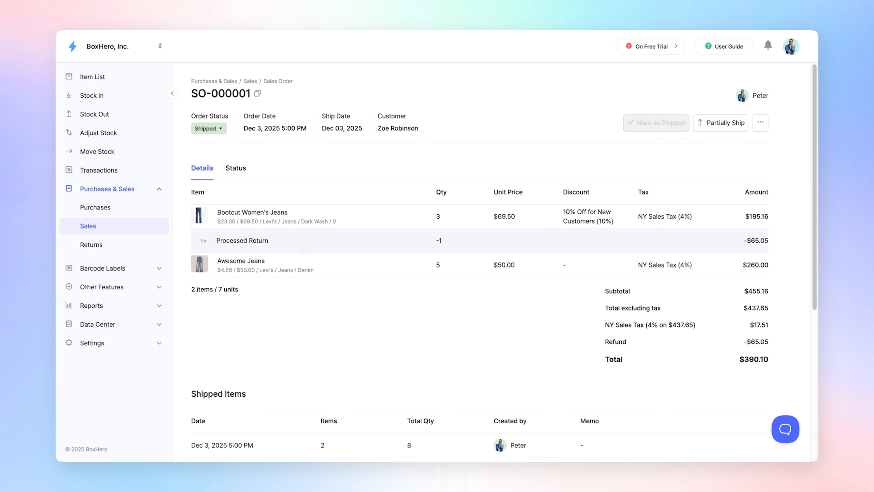
pyautogui.click(91, 244)
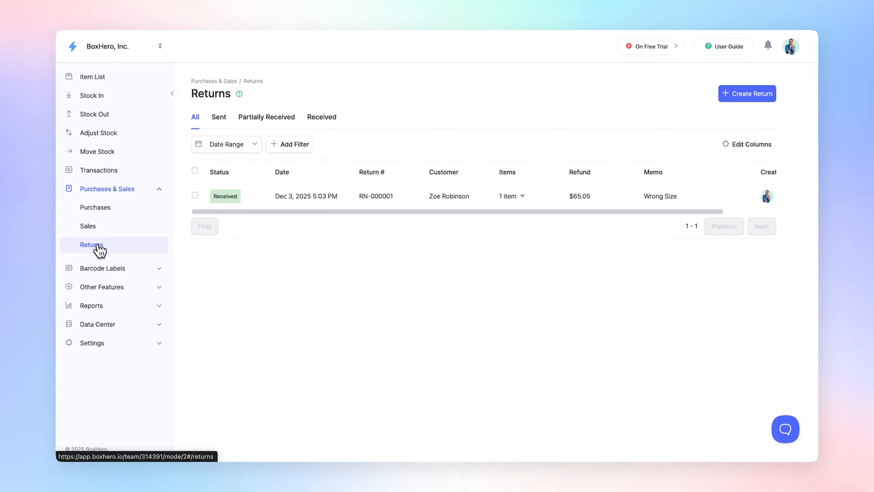